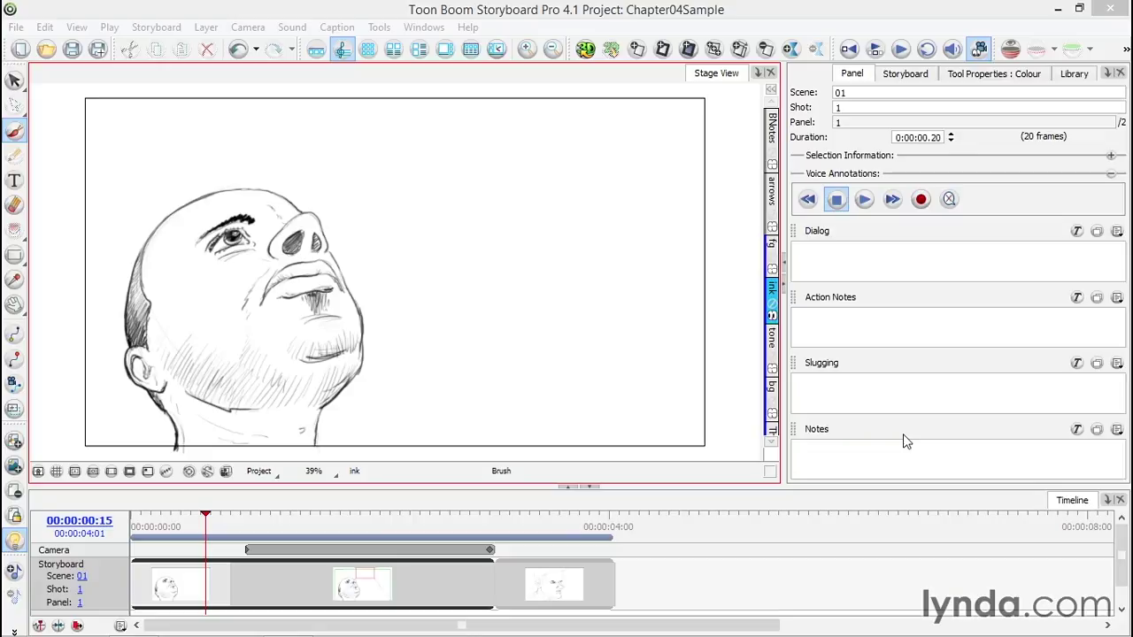
# - Add two new blank panels at the end of shot 2, after the man's profile drawing, and check them on the timeline
pyautogui.click(598, 519)
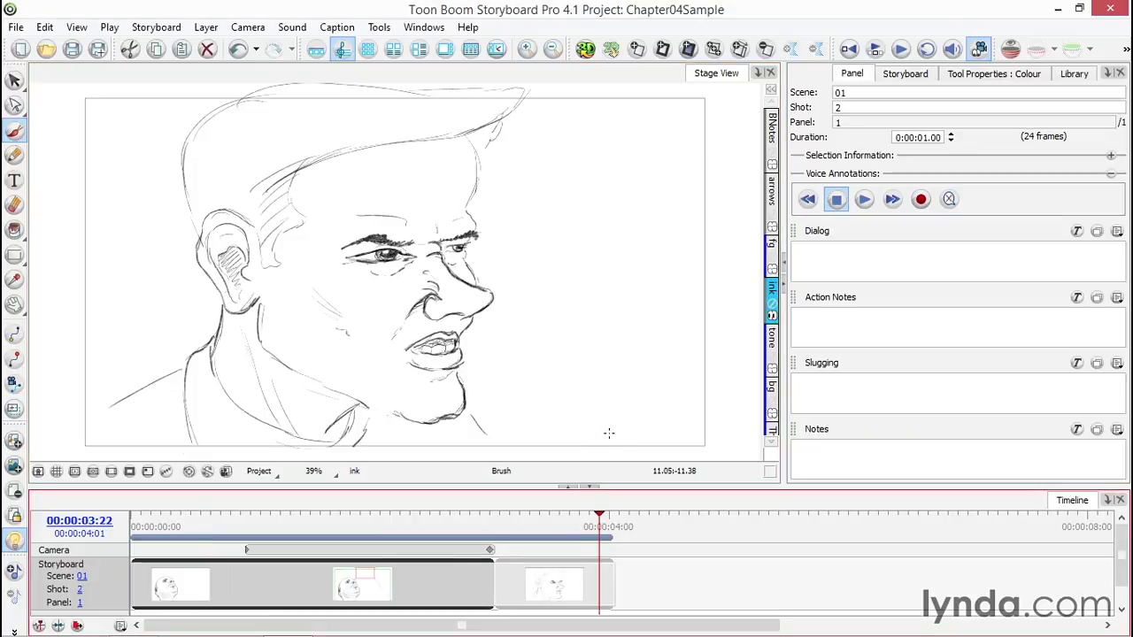
pyautogui.click(639, 49)
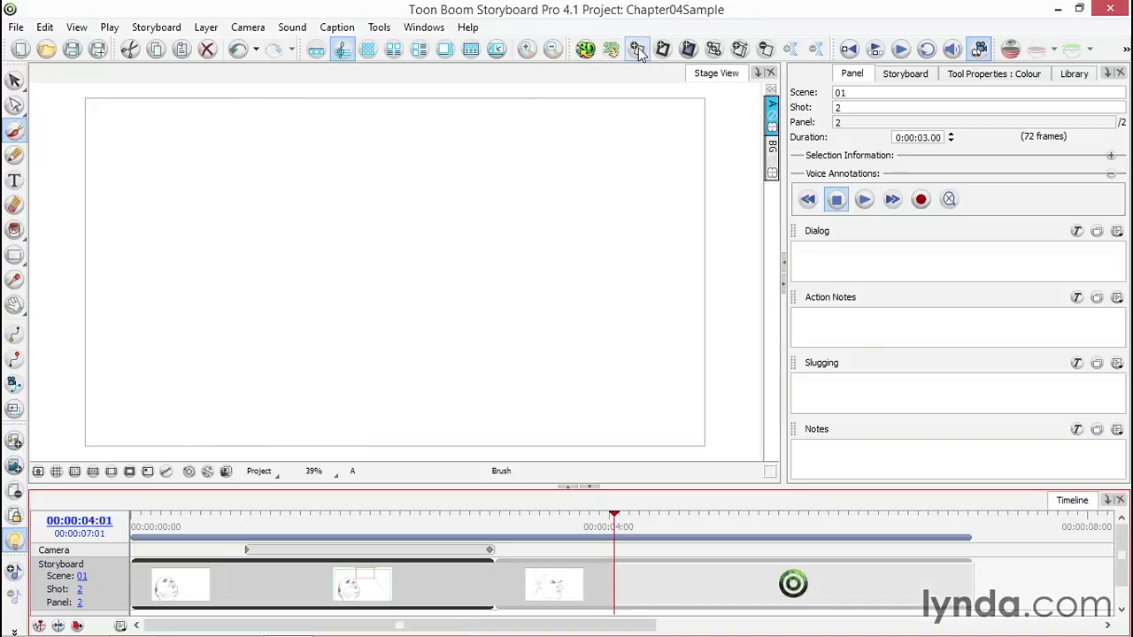
pyautogui.click(639, 48)
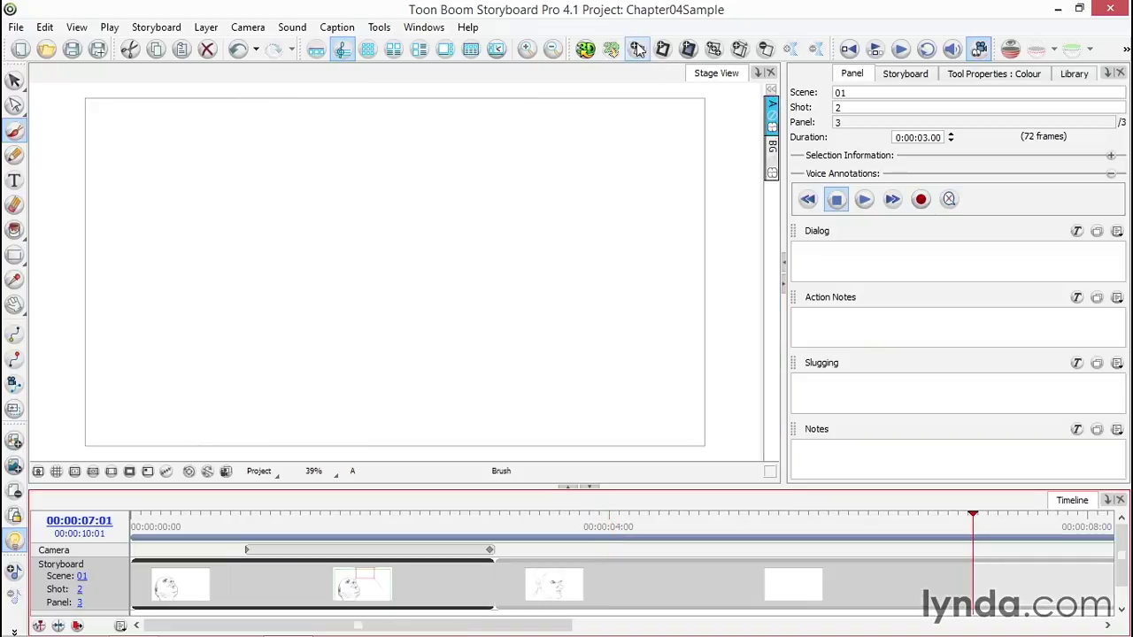
pyautogui.moveTo(545, 626); pyautogui.dragTo(700, 626)
pyautogui.click(523, 568)
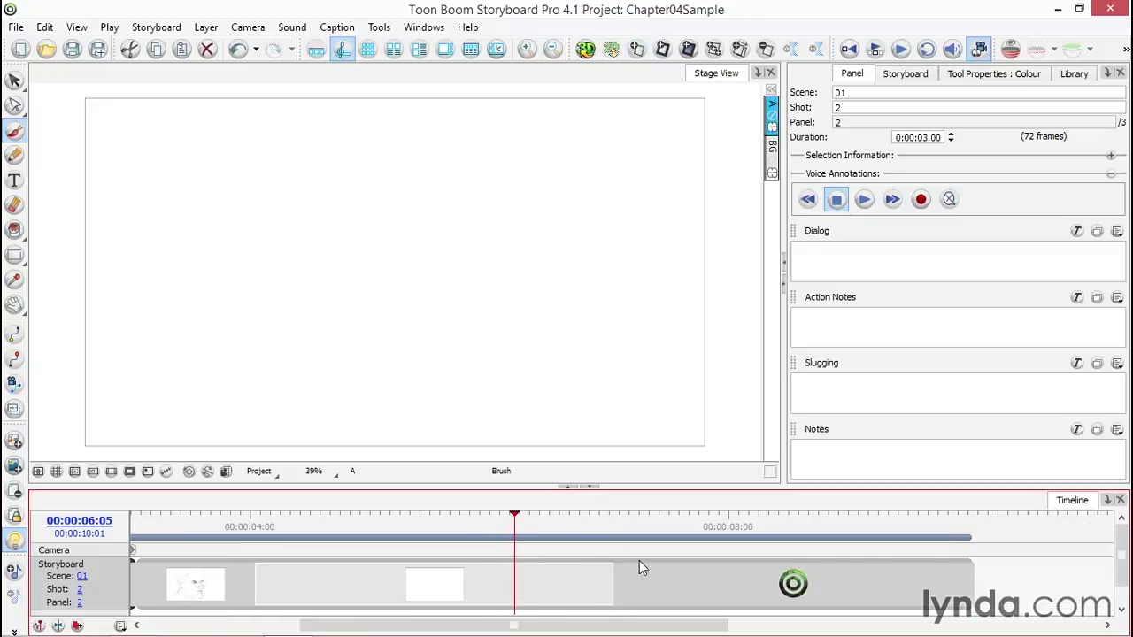
pyautogui.click(678, 579)
pyautogui.click(572, 513)
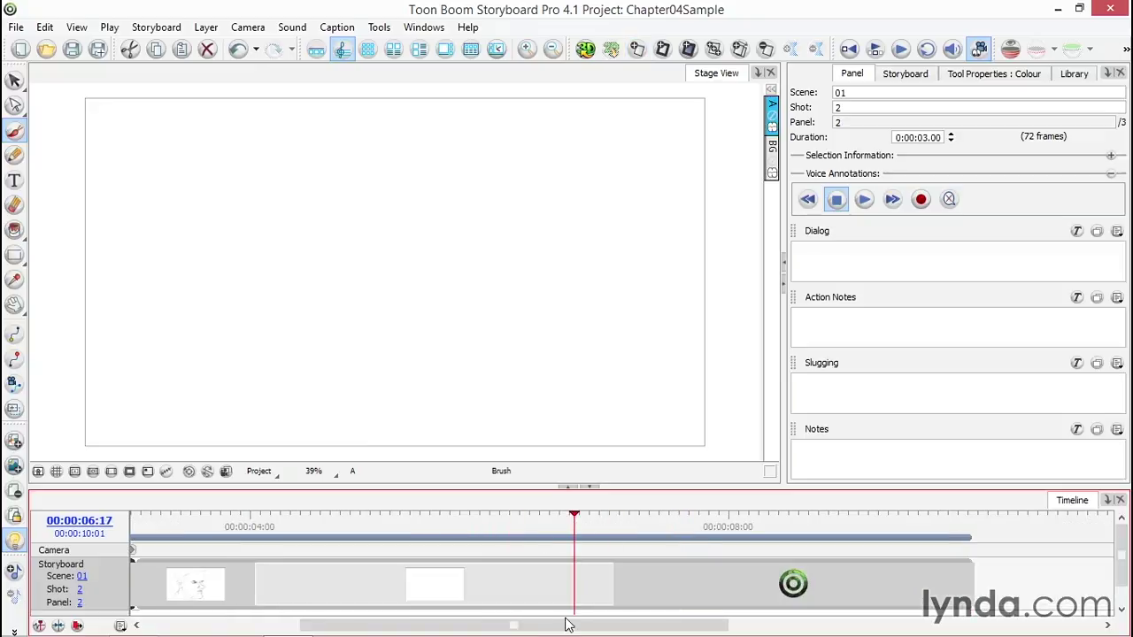
pyautogui.moveTo(575, 628)
pyautogui.mouseDown()
pyautogui.moveTo(445, 627)
pyautogui.moveTo(582, 626)
pyautogui.mouseUp()
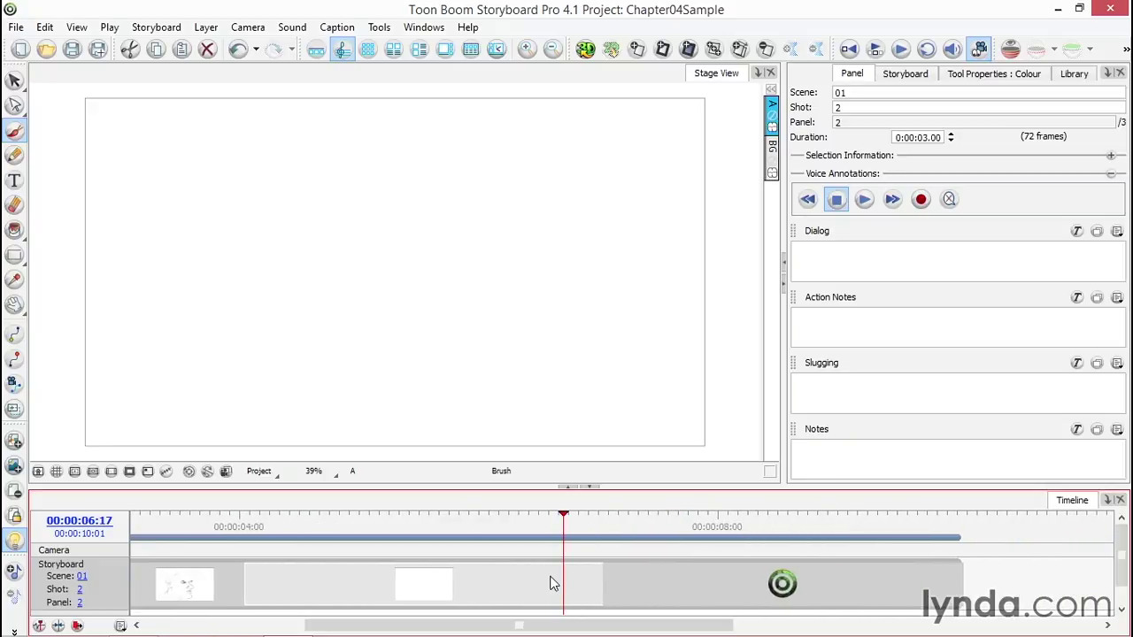
# - Set the default panel length to 00:00:01.00 in the general preferences
pyautogui.click(52, 30)
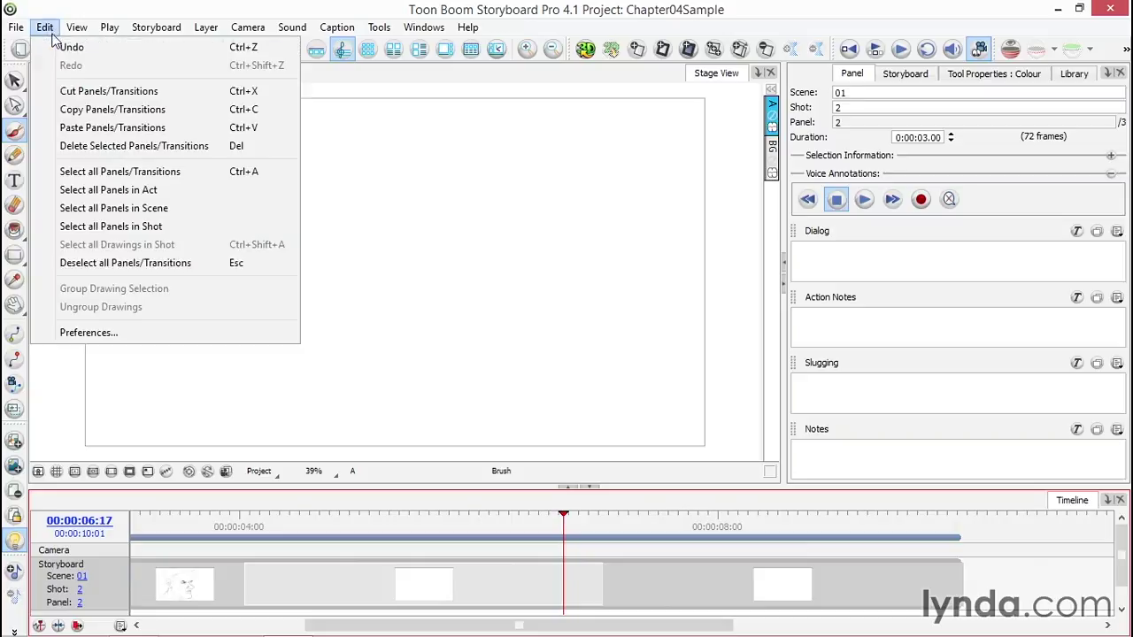
pyautogui.click(130, 336)
pyautogui.click(253, 49)
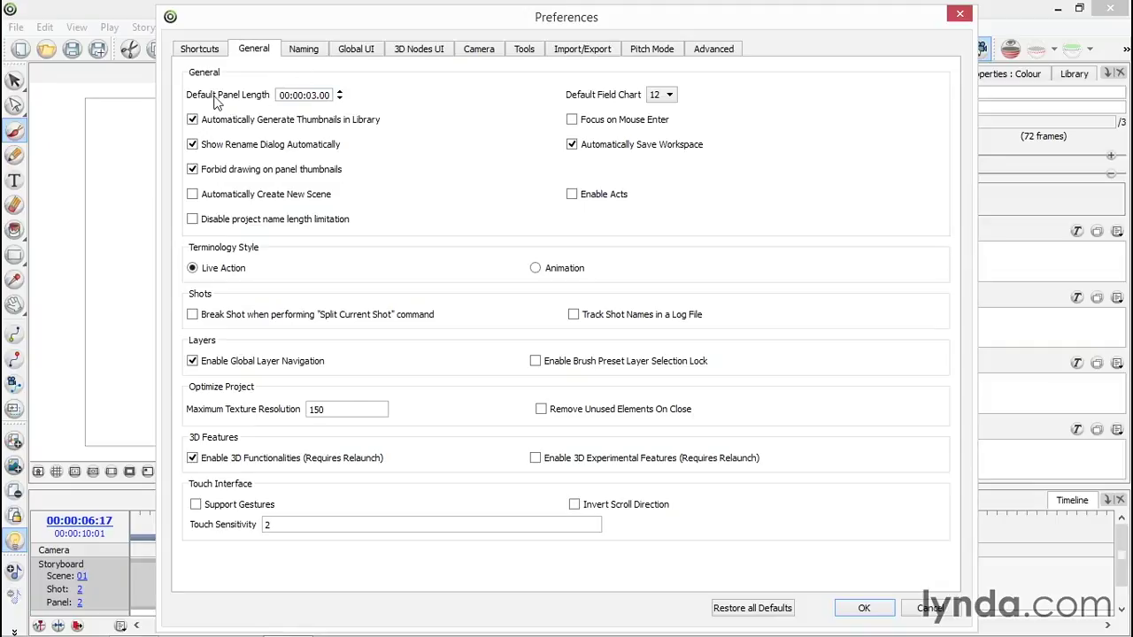
pyautogui.doubleClick(311, 96)
pyautogui.click(340, 98)
pyautogui.click(340, 92)
pyautogui.write('01')
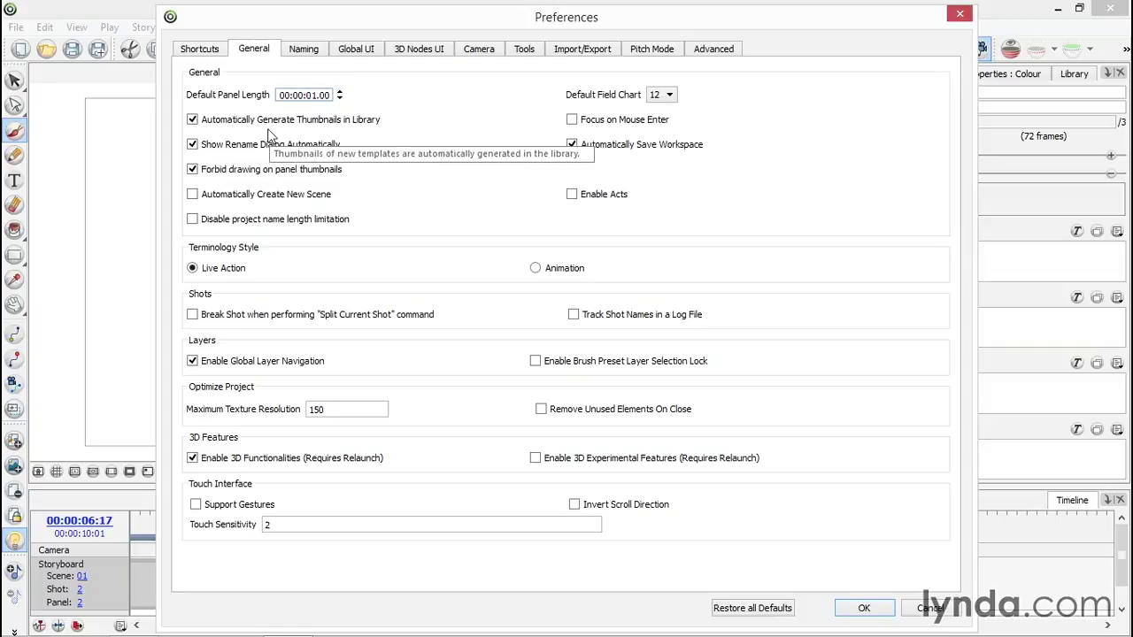
pyautogui.click(863, 610)
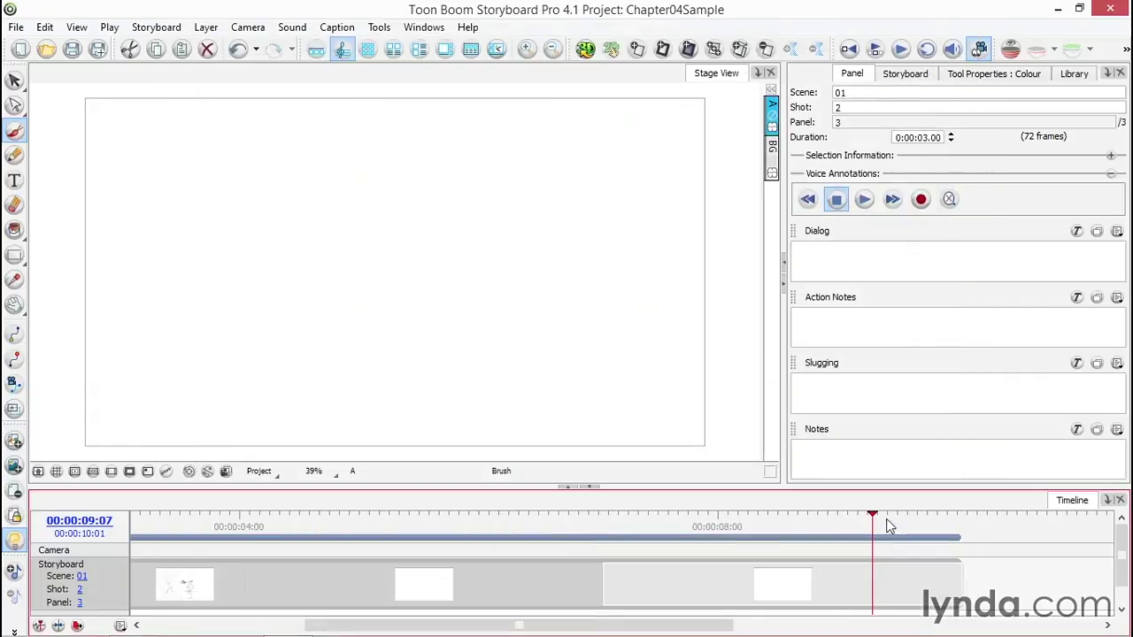
# - Add three new panels with the default length at the end of the storyboard
pyautogui.moveTo(708, 625); pyautogui.dragTo(818, 626)
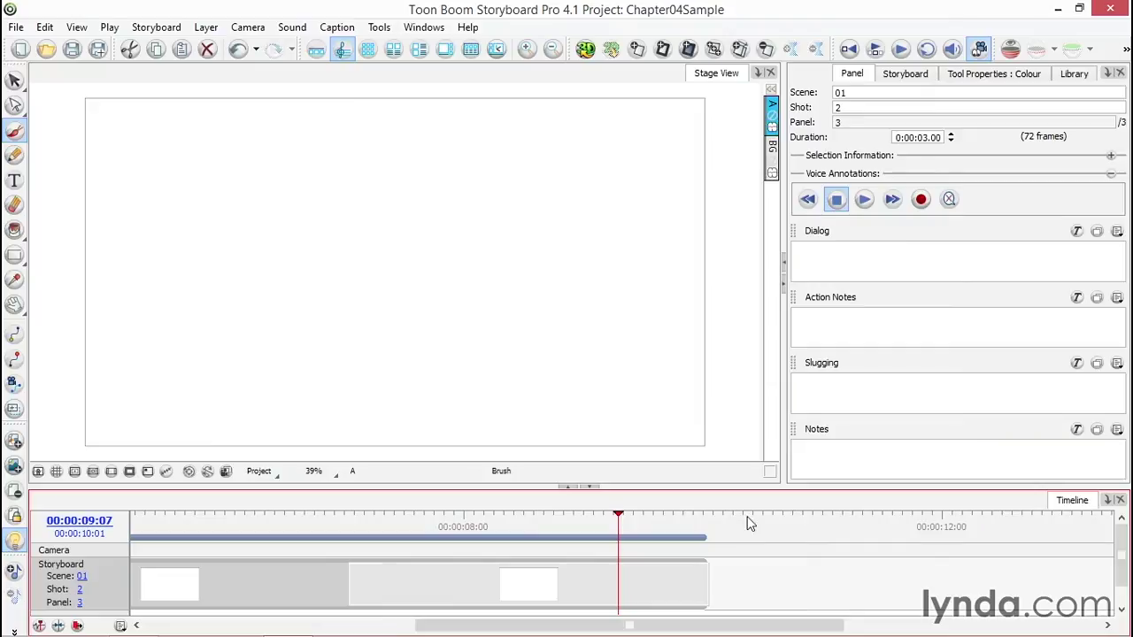
pyautogui.click(638, 50)
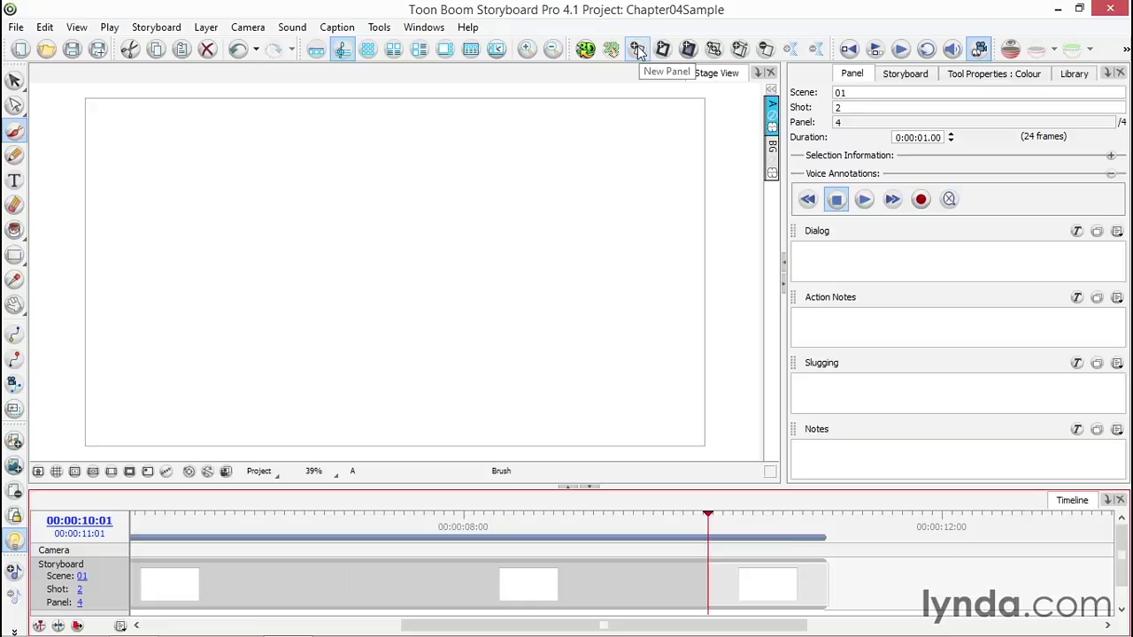
pyautogui.click(638, 51)
pyautogui.click(638, 51)
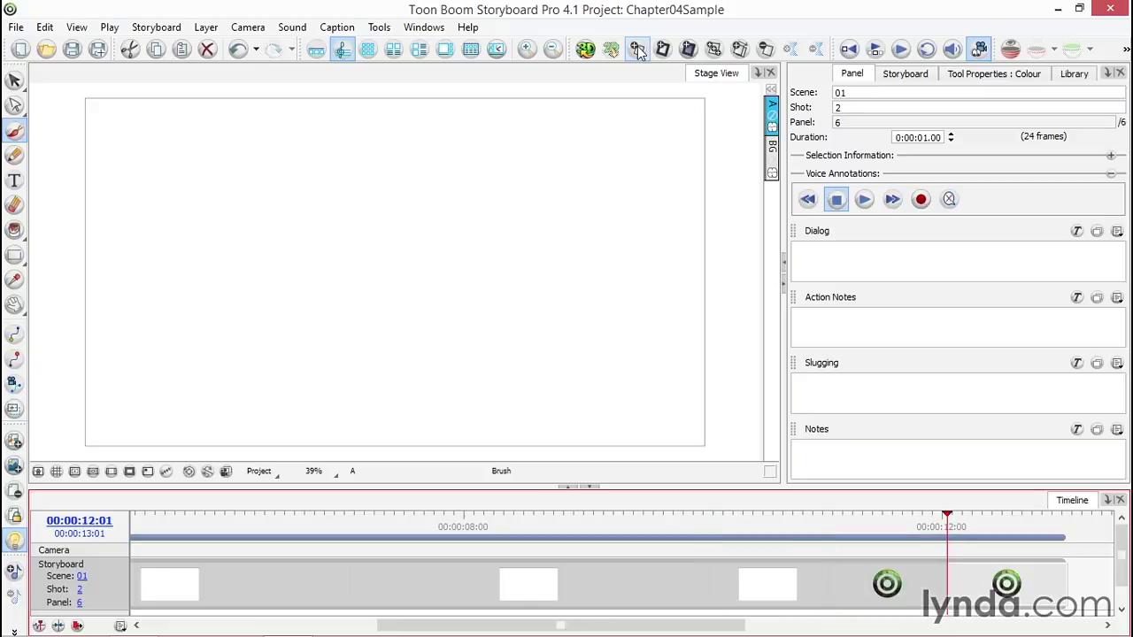
# - Delete the last two blank panels of shot 2
pyautogui.click(993, 514)
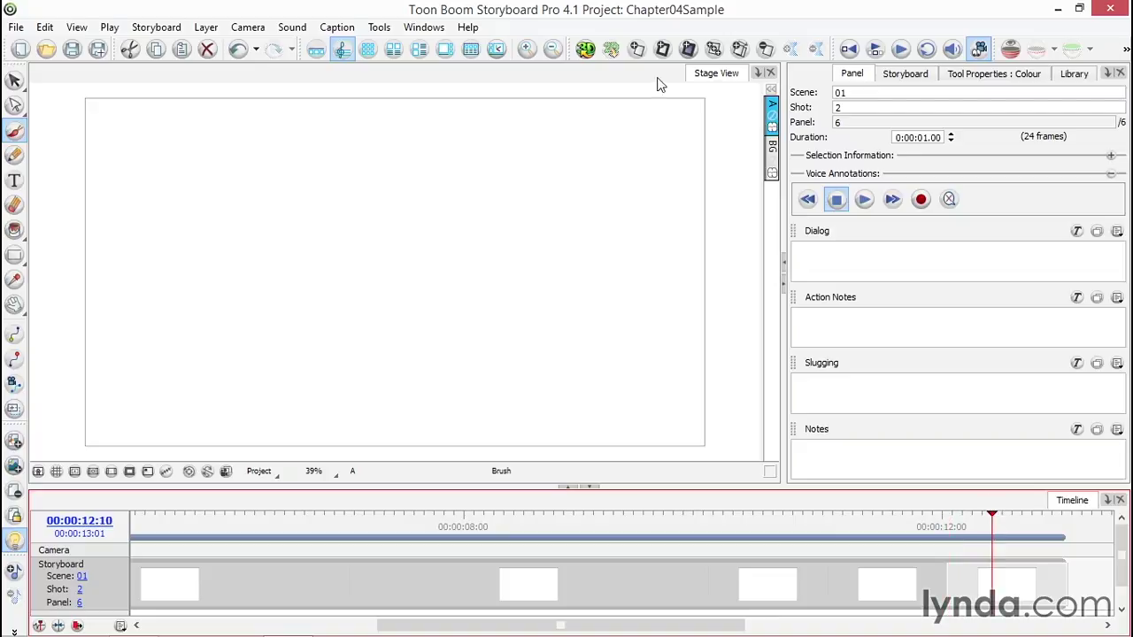
pyautogui.click(766, 50)
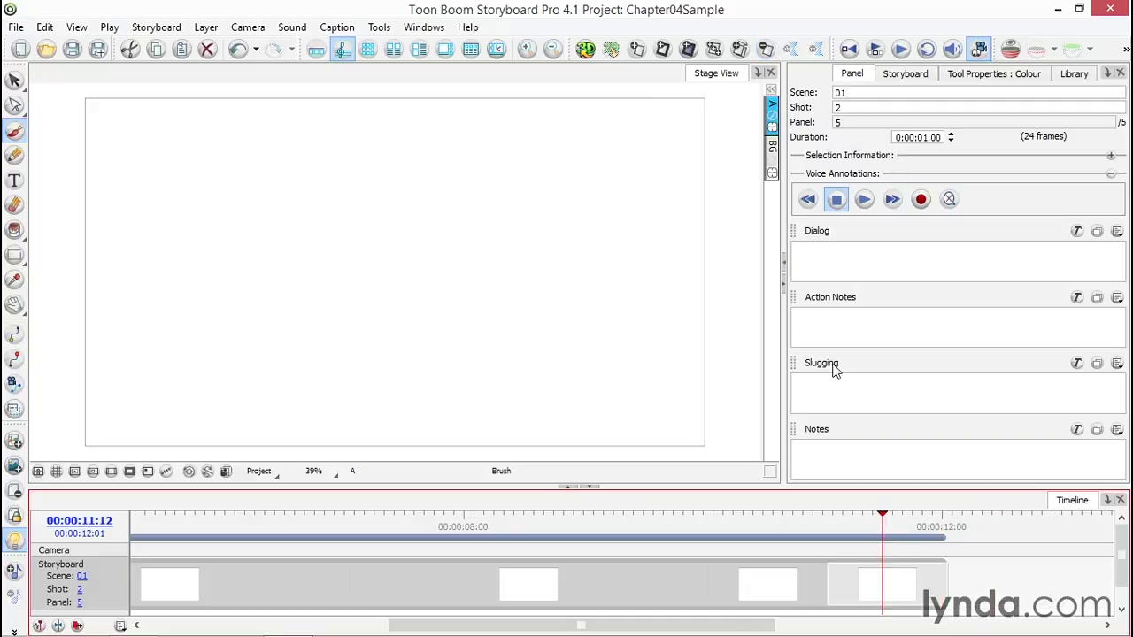
pyautogui.click(767, 49)
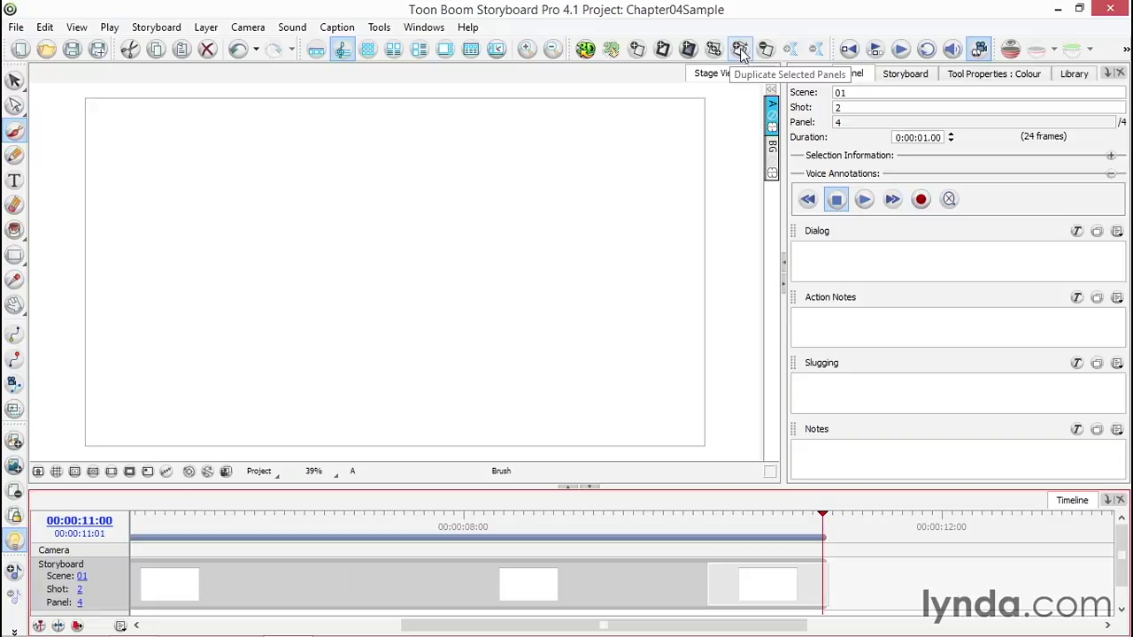
# - Duplicate the first panel of shot 2, which holds the man's profile drawing
pyautogui.moveTo(607, 624); pyautogui.dragTo(394, 624)
pyautogui.click(447, 585)
pyautogui.click(771, 289)
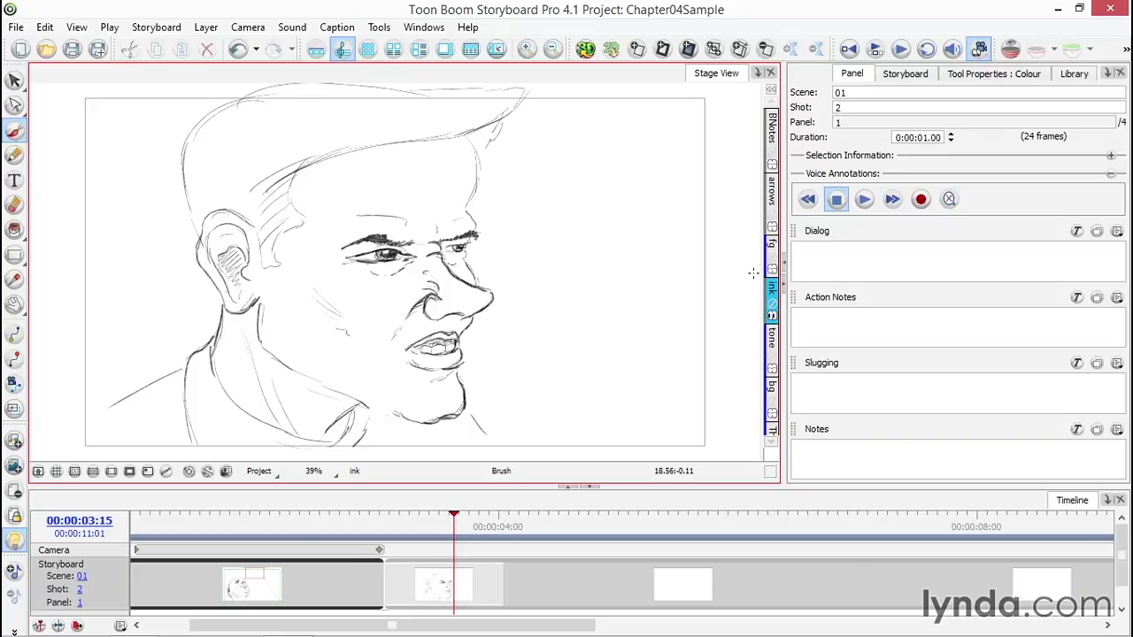
pyautogui.click(740, 51)
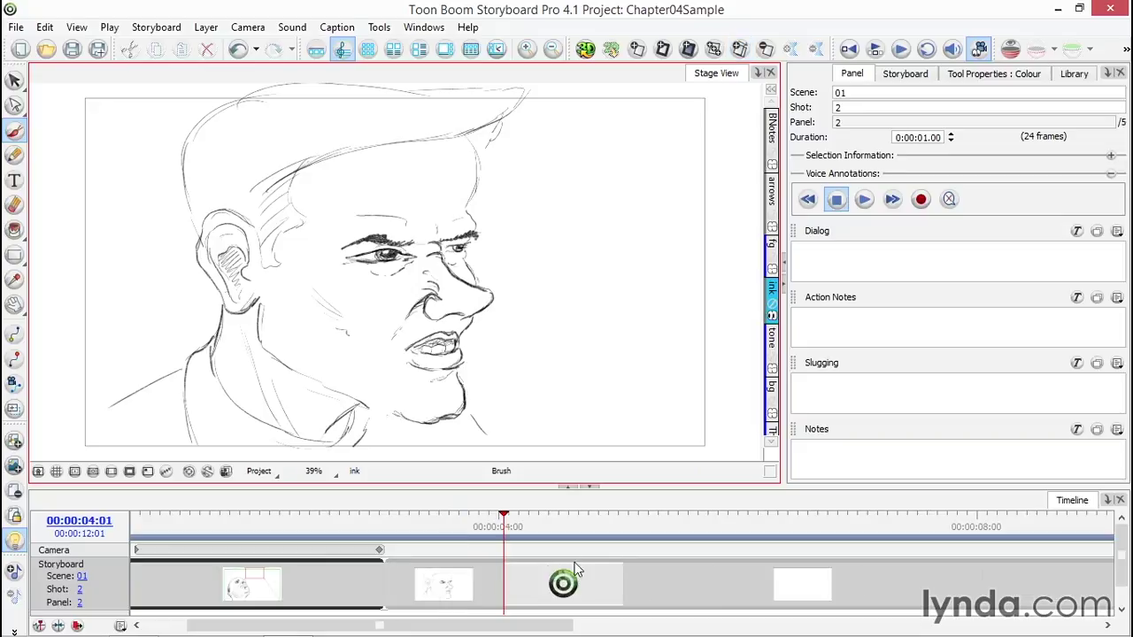
# - Erase both eyes of the face on the ink layer of the duplicated panel
pyautogui.click(572, 524)
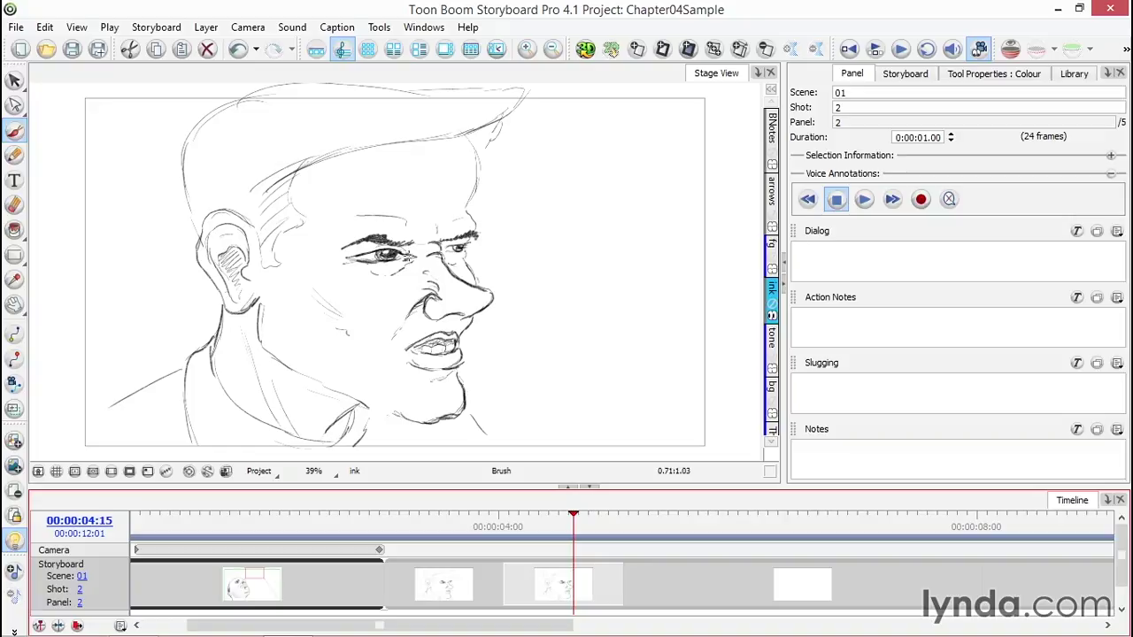
pyautogui.moveTo(342, 257); pyautogui.dragTo(459, 249)
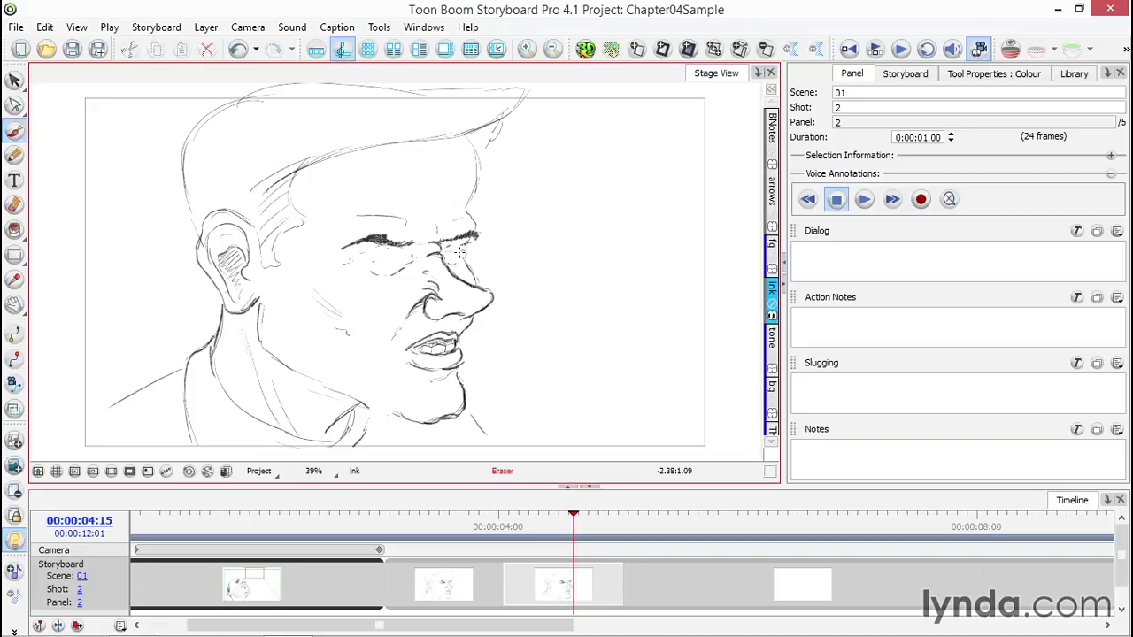
pyautogui.moveTo(531, 525); pyautogui.dragTo(454, 524)
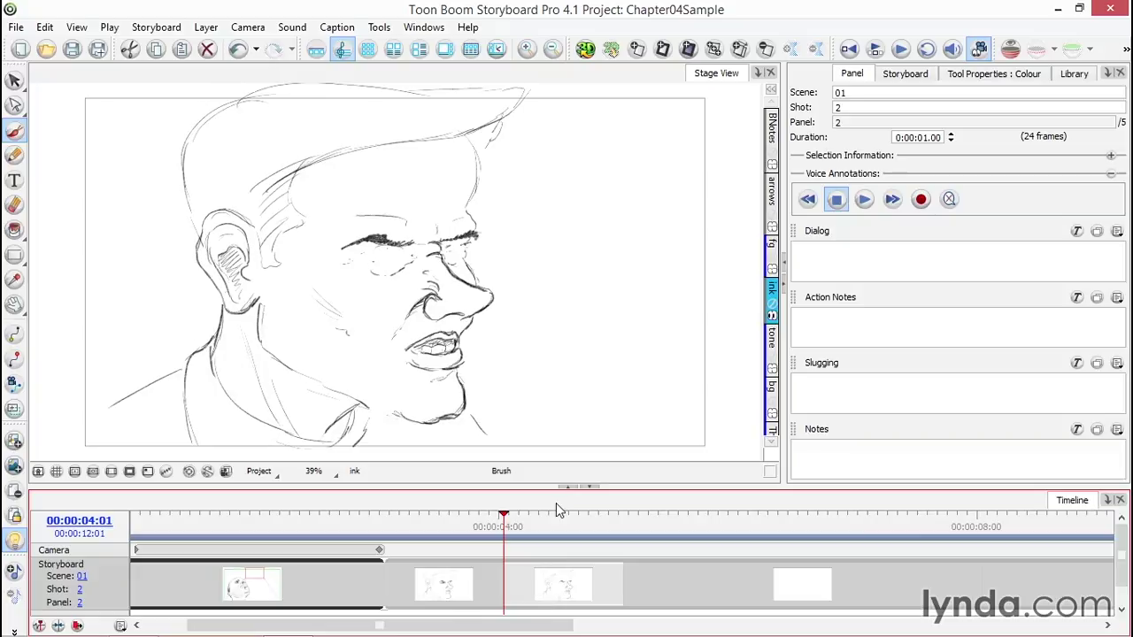
# - Stretch the first panel of shot 1 to 01:09 on the timeline, and trim it to 12 frames
pyautogui.moveTo(311, 626); pyautogui.dragTo(268, 630)
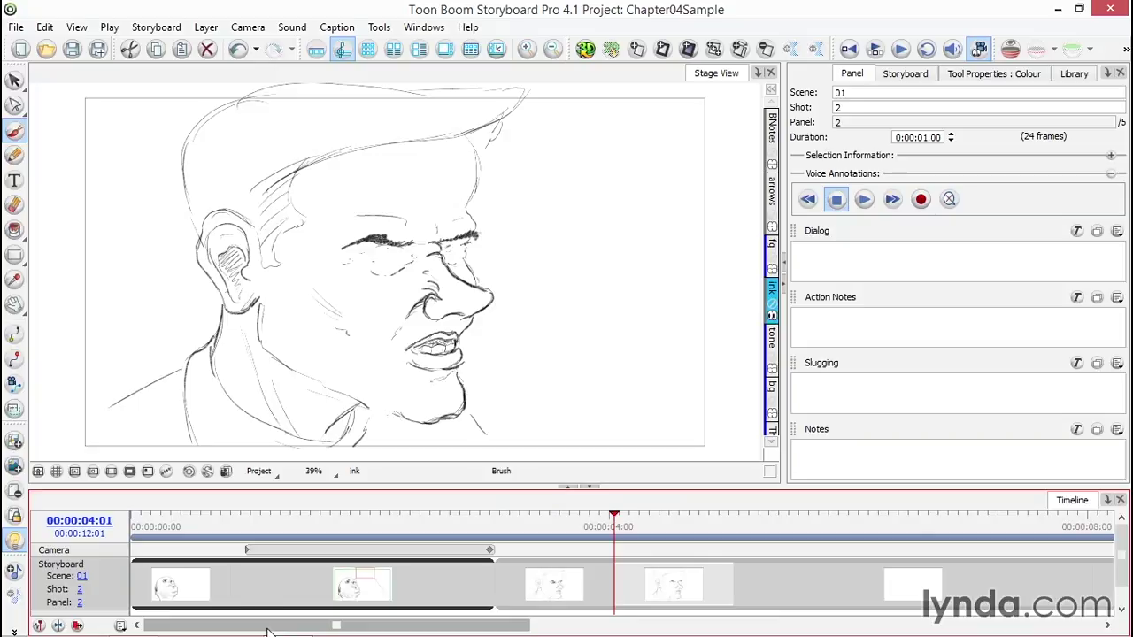
pyautogui.click(202, 582)
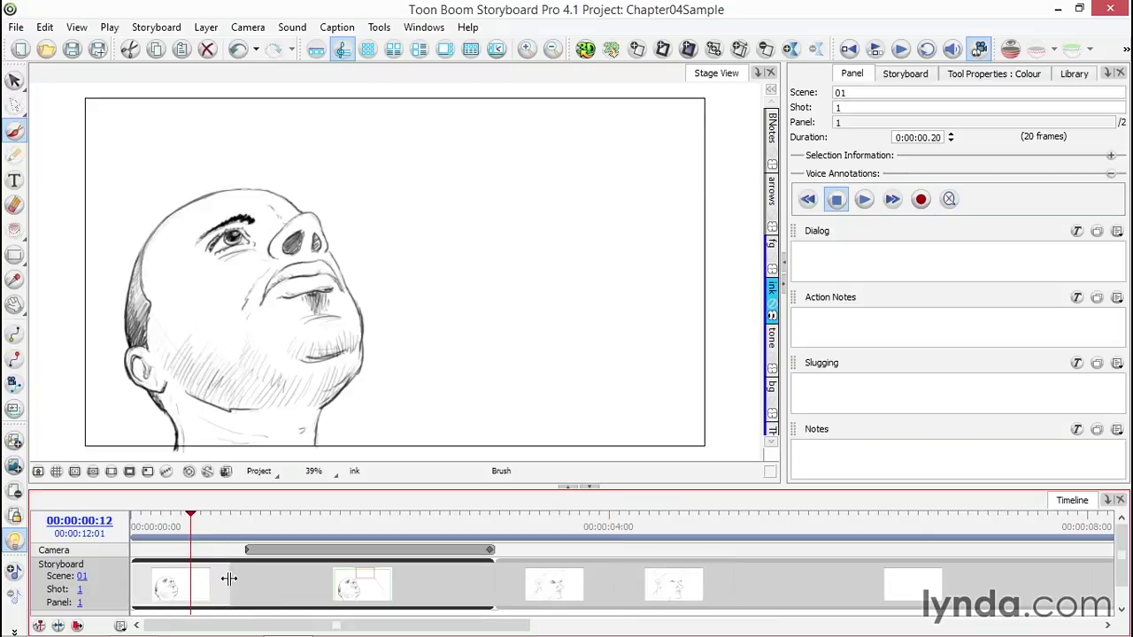
pyautogui.moveTo(228, 578); pyautogui.dragTo(294, 593)
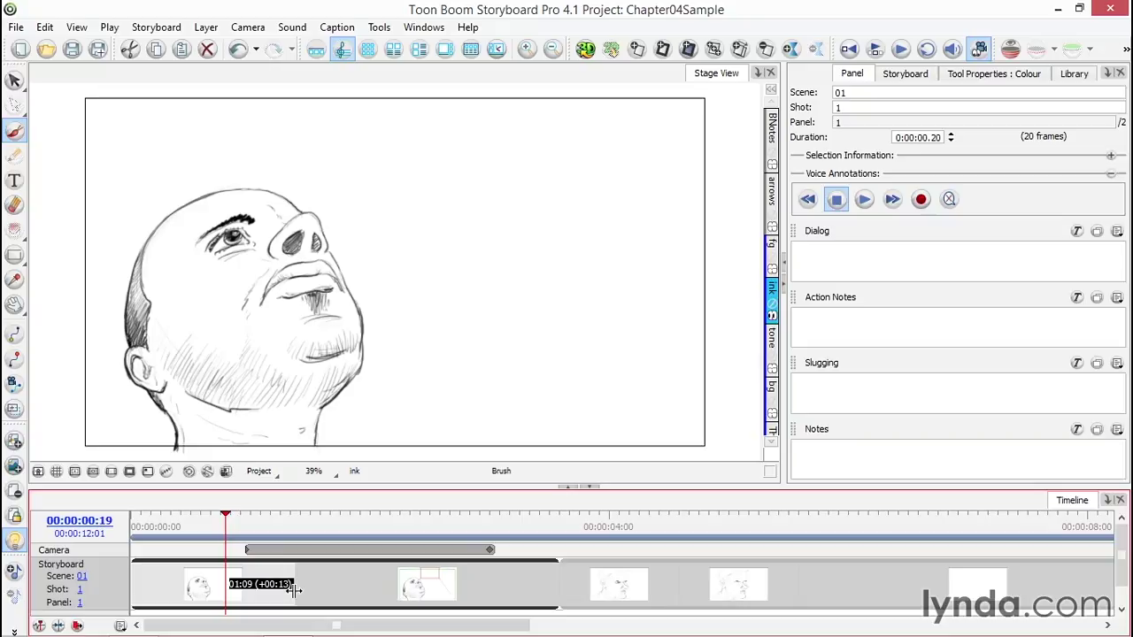
pyautogui.moveTo(295, 588); pyautogui.dragTo(184, 596)
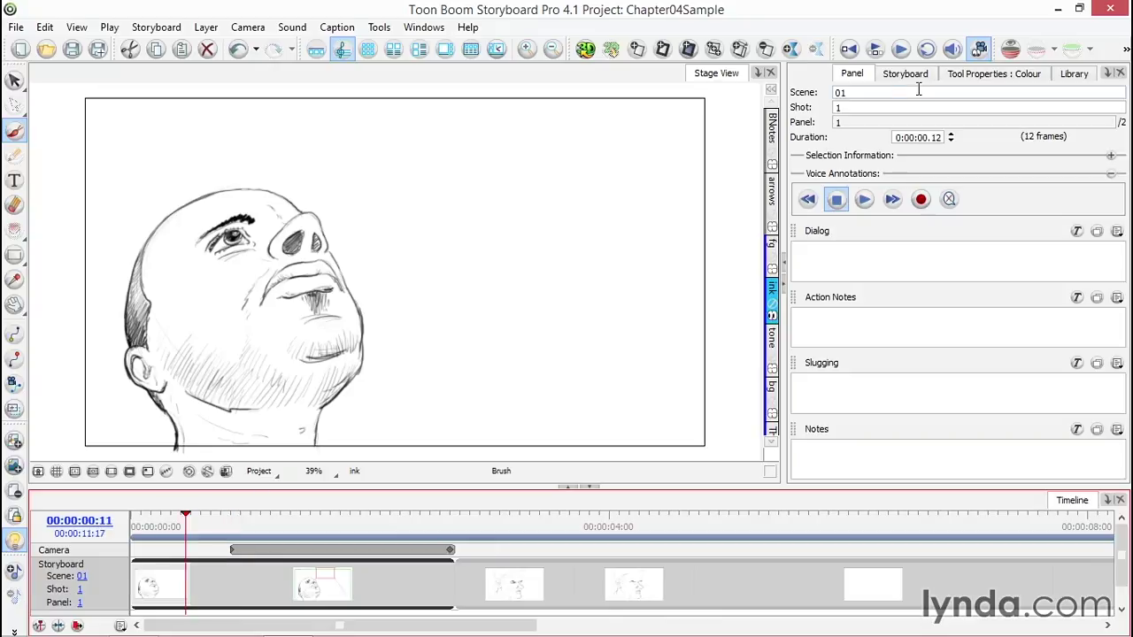
# - Raise the duration of shot 1's first panel frame by frame to 0:00:00.20
pyautogui.click(872, 76)
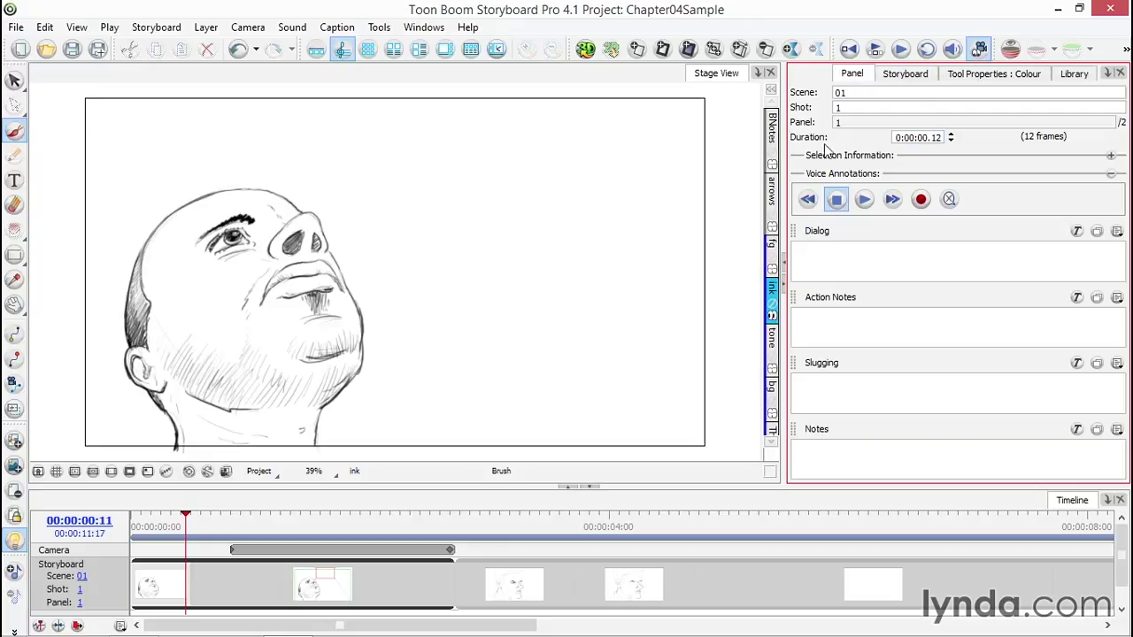
pyautogui.click(952, 134)
pyautogui.click(952, 134)
pyautogui.click(952, 133)
pyautogui.click(951, 135)
pyautogui.click(951, 135)
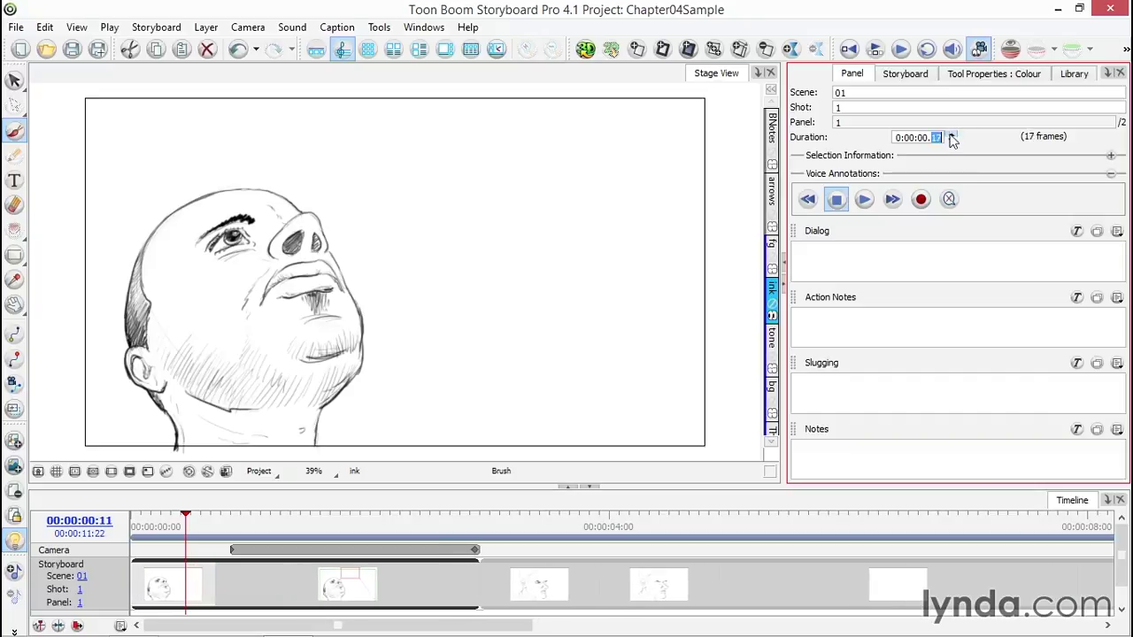
pyautogui.click(951, 134)
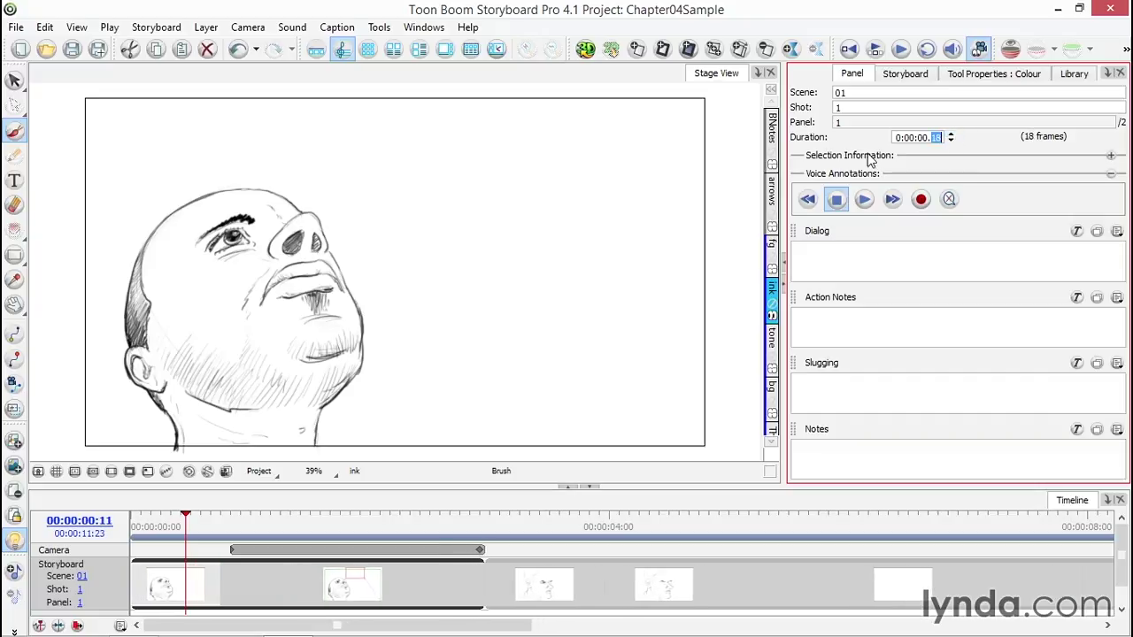
pyautogui.click(951, 135)
pyautogui.click(952, 134)
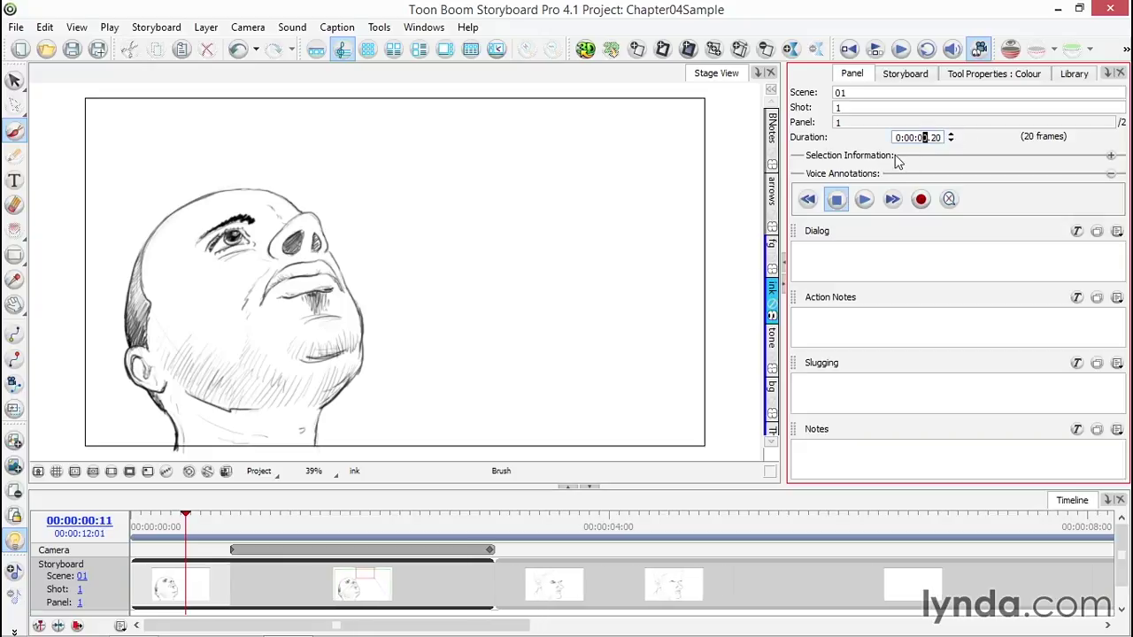
# - Set the first panel's duration to 0:00:01.20, and shorten it to 23 frames on the timeline
pyautogui.write('01')
pyautogui.click(222, 597)
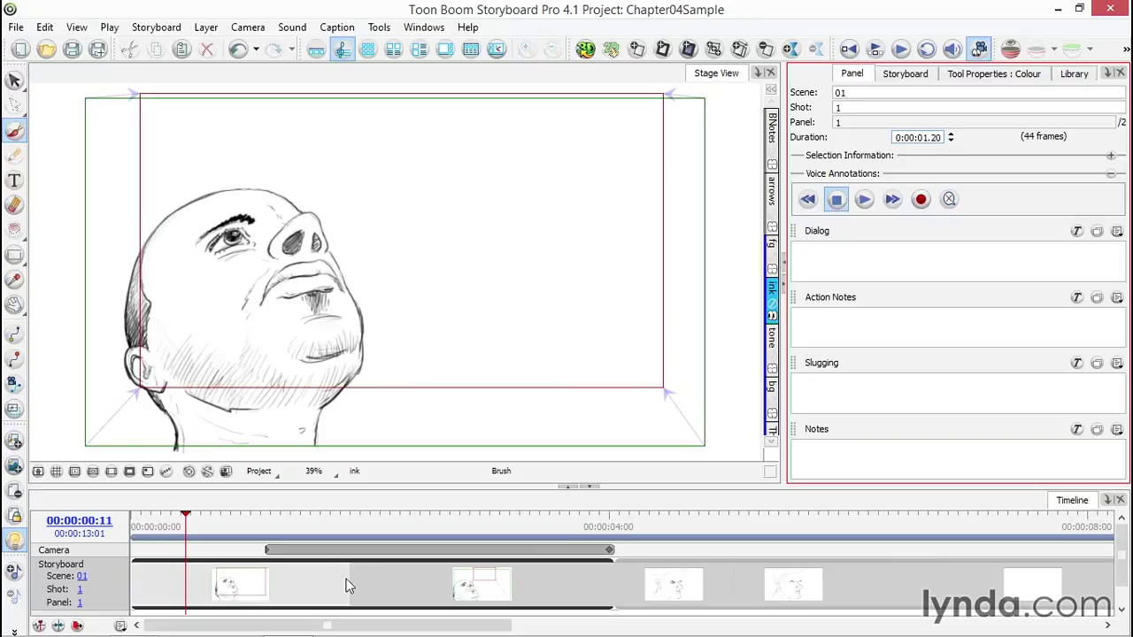
pyautogui.moveTo(347, 575); pyautogui.dragTo(231, 573)
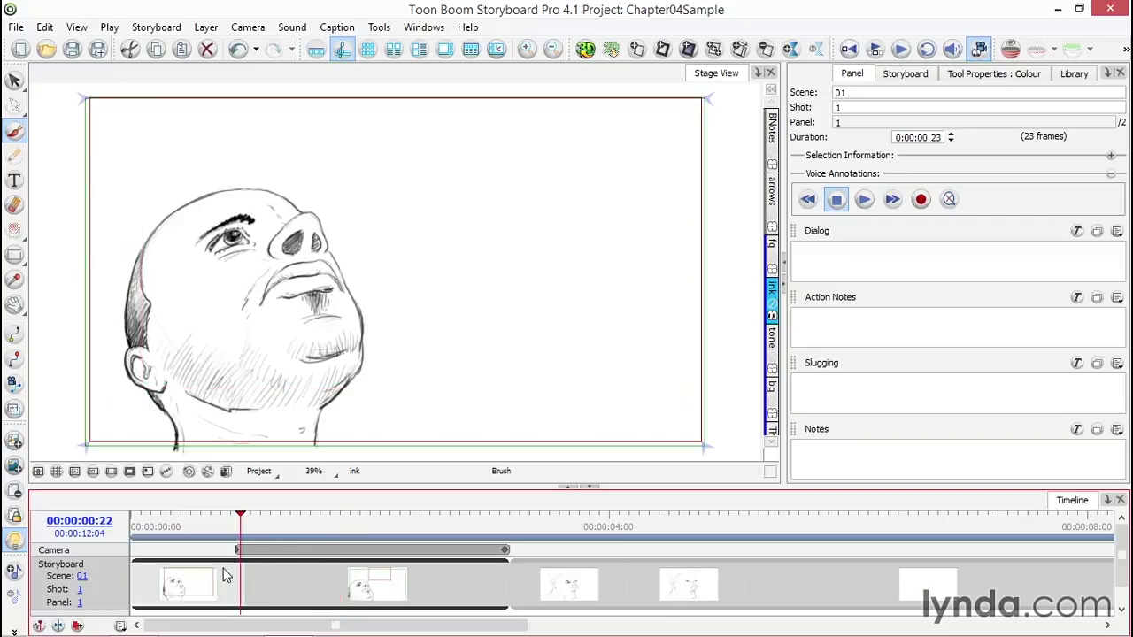